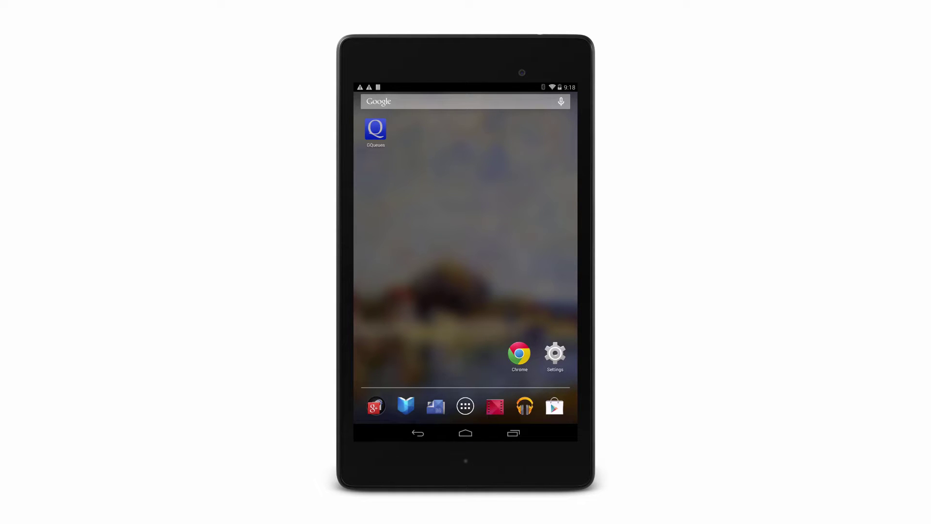
- Open GQueues and pick the existing account from My Queues > Accounts to sign in
{"action": "left_click", "coordinate": [375, 129]}
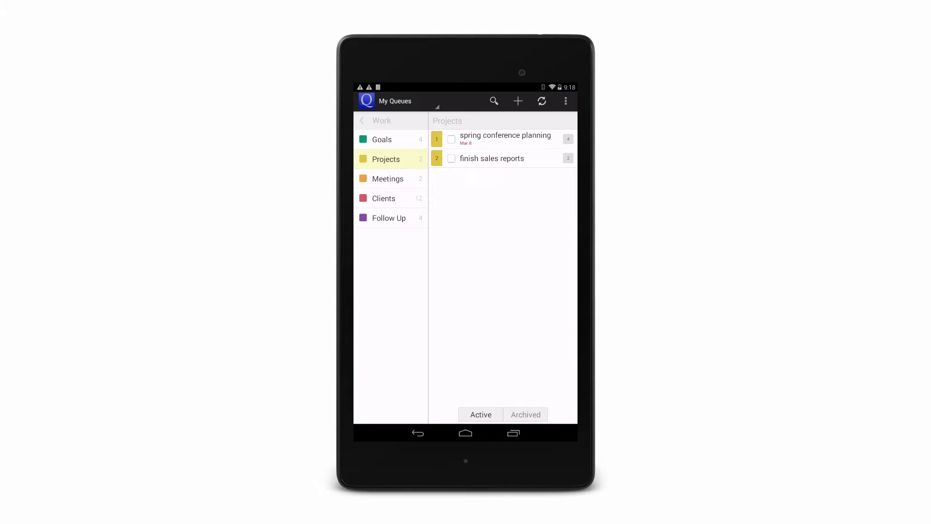
{"action": "left_click", "coordinate": [395, 101]}
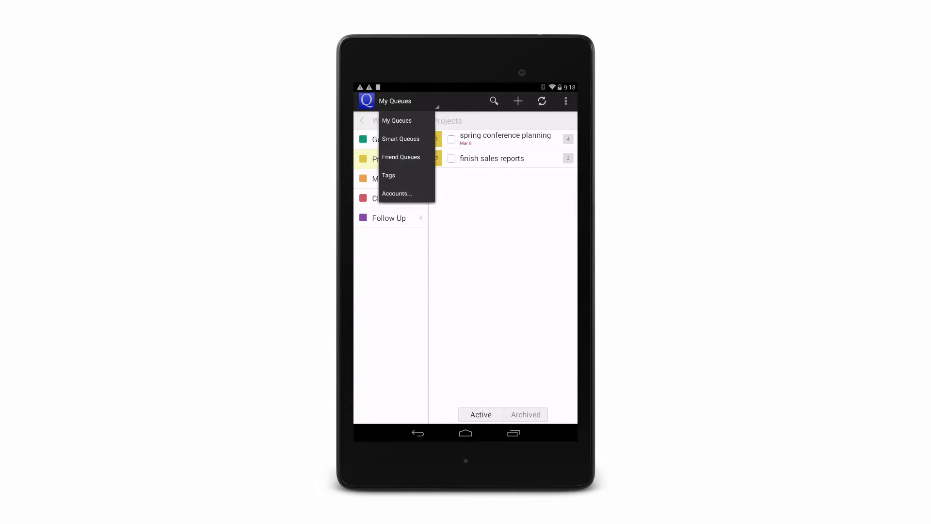
{"action": "left_click", "coordinate": [394, 196]}
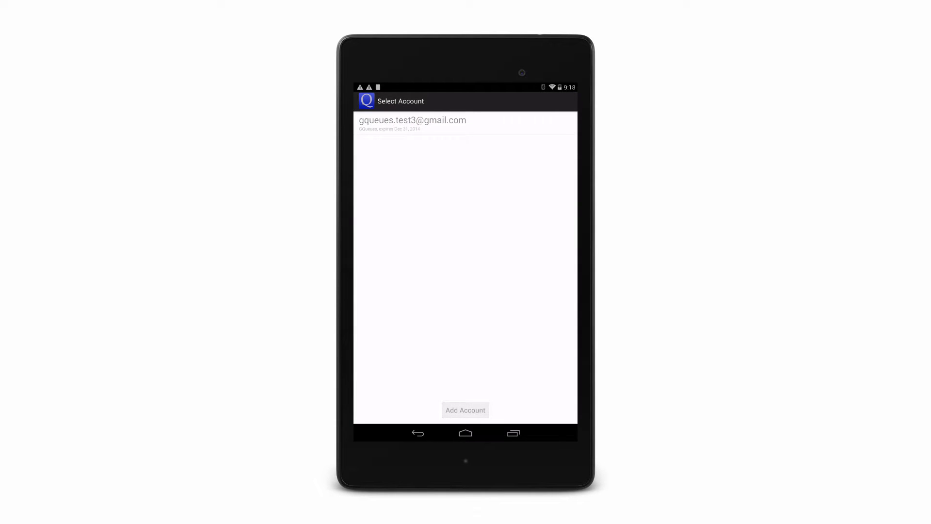
{"action": "left_click", "coordinate": [465, 410]}
{"action": "left_click", "coordinate": [466, 202]}
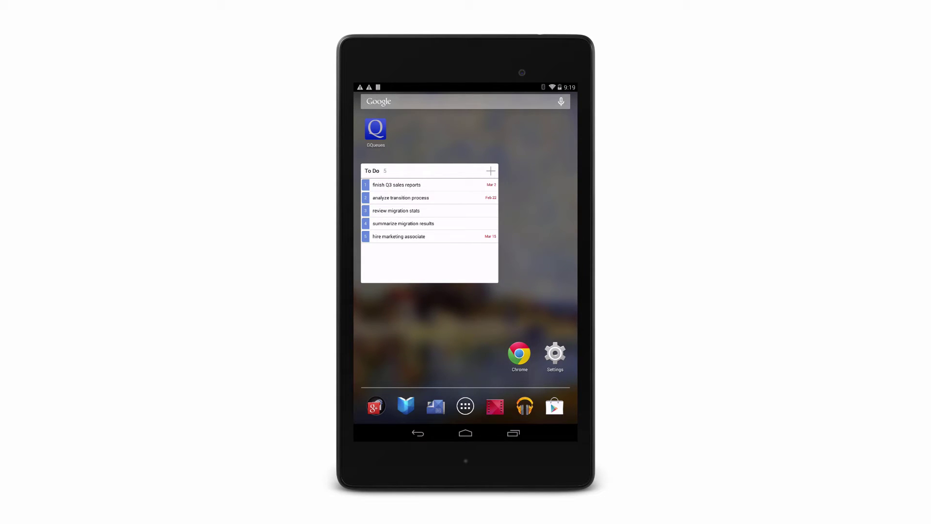
- Add 'Watch march madness' to To Do and page through task details to it
{"action": "type", "text": "Watch "}
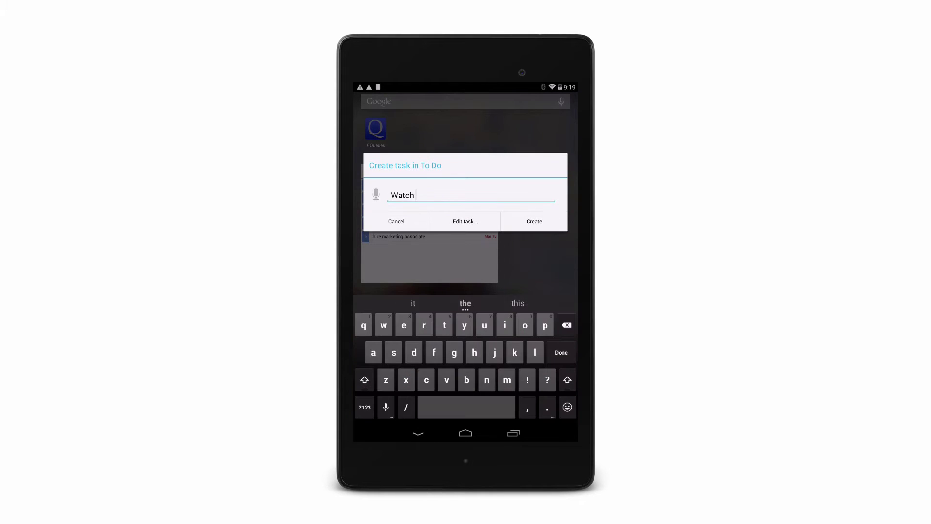
{"action": "type", "text": "march madness"}
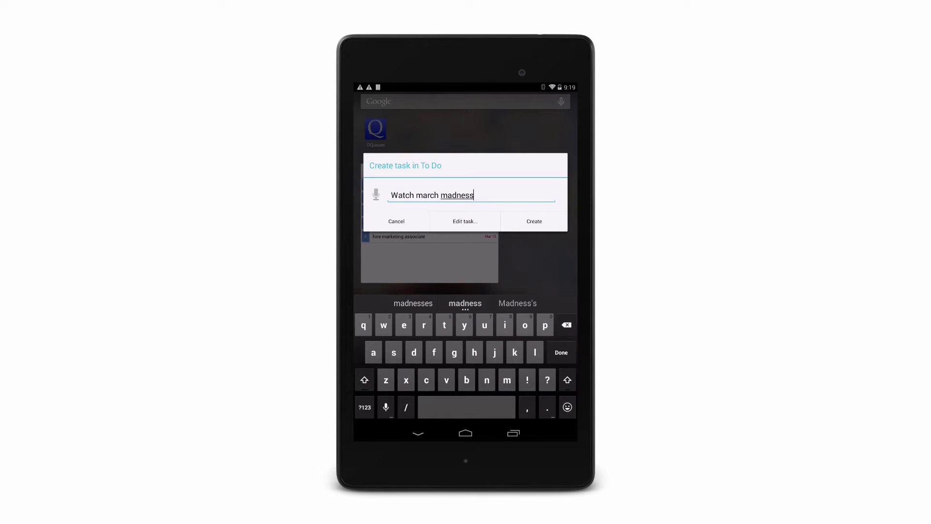
{"action": "left_click", "coordinate": [533, 221]}
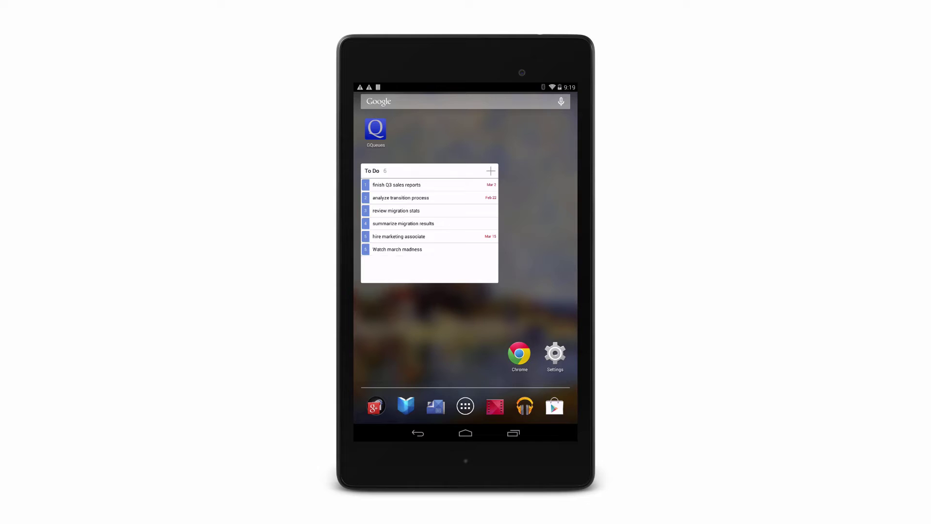
{"action": "left_click", "coordinate": [403, 223]}
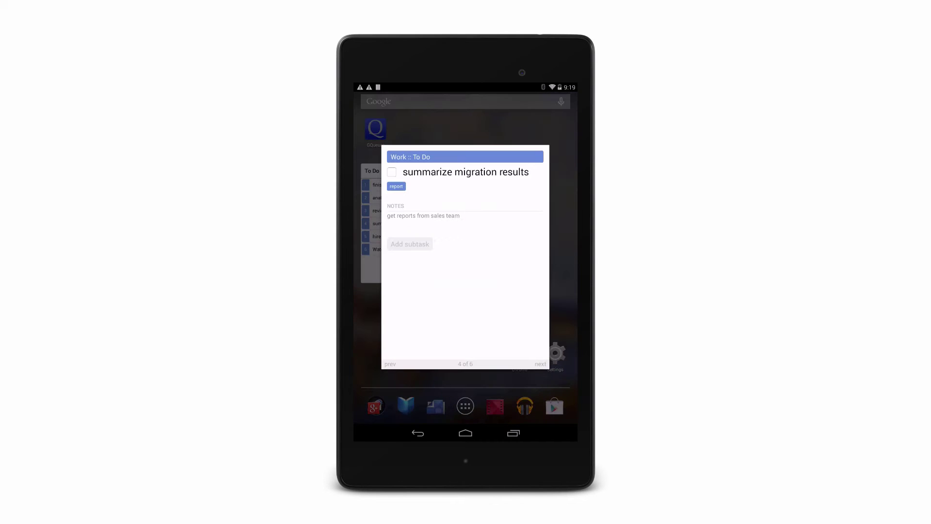
{"action": "left_click_drag", "start_coordinate": [509, 266], "coordinate": [412, 267]}
{"action": "left_click_drag", "start_coordinate": [509, 267], "coordinate": [412, 266]}
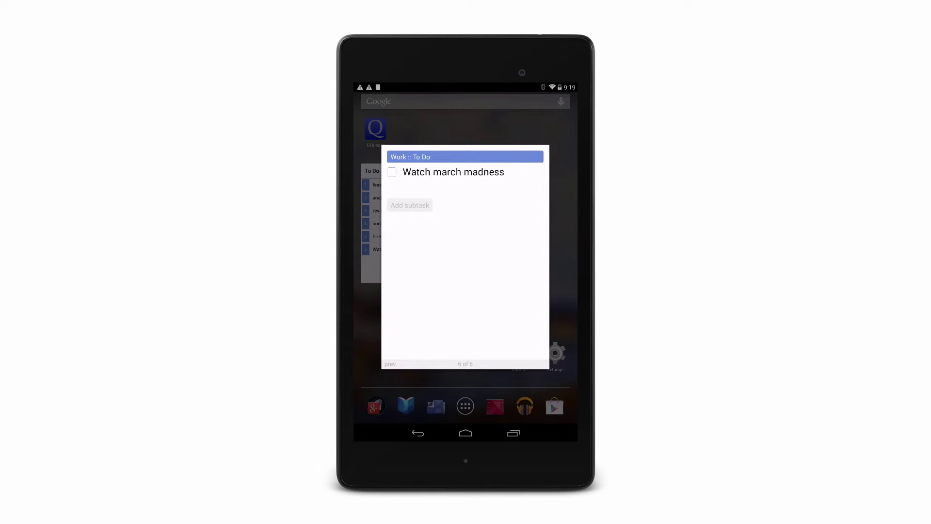
- Mark 'Watch march madness' completed and open the To Do queue
{"action": "left_click", "coordinate": [392, 171]}
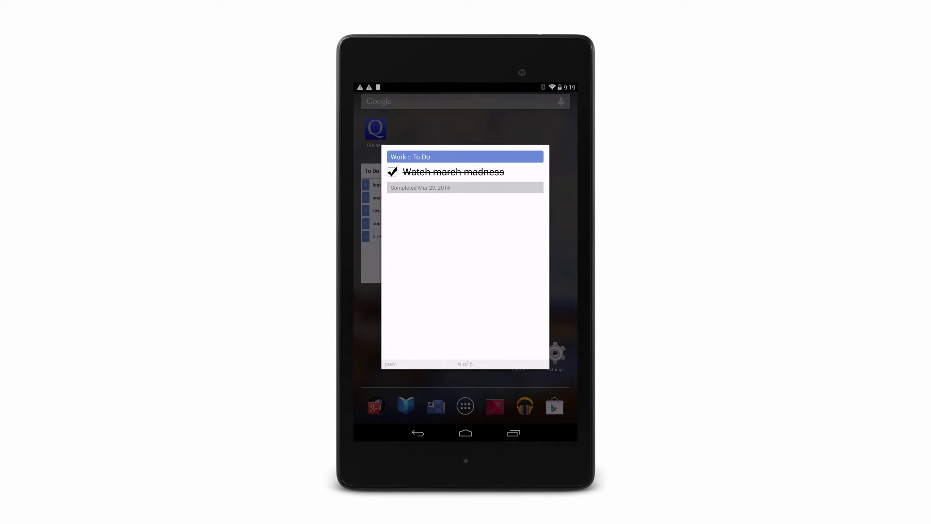
{"action": "left_click", "coordinate": [417, 433]}
{"action": "left_click", "coordinate": [372, 171]}
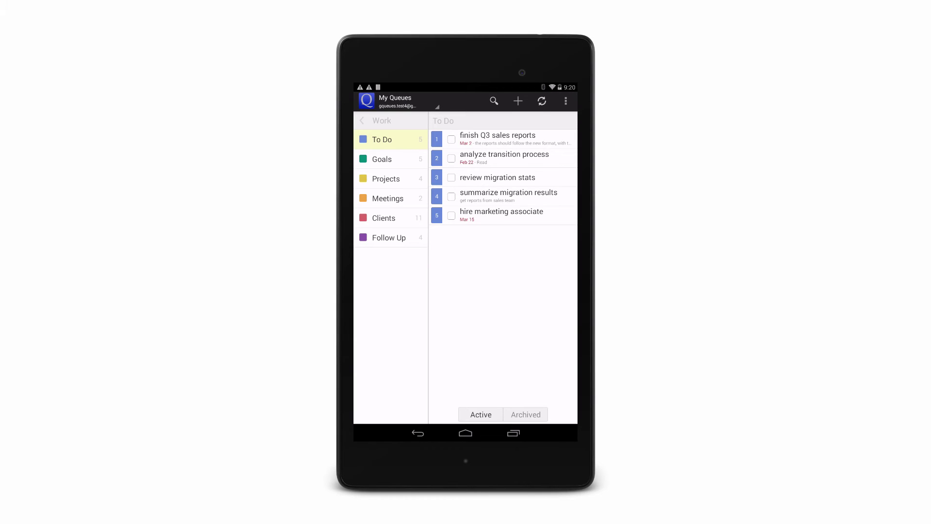
- Visit General Preferences in settings, then return to My Queues
{"action": "left_click", "coordinate": [565, 100]}
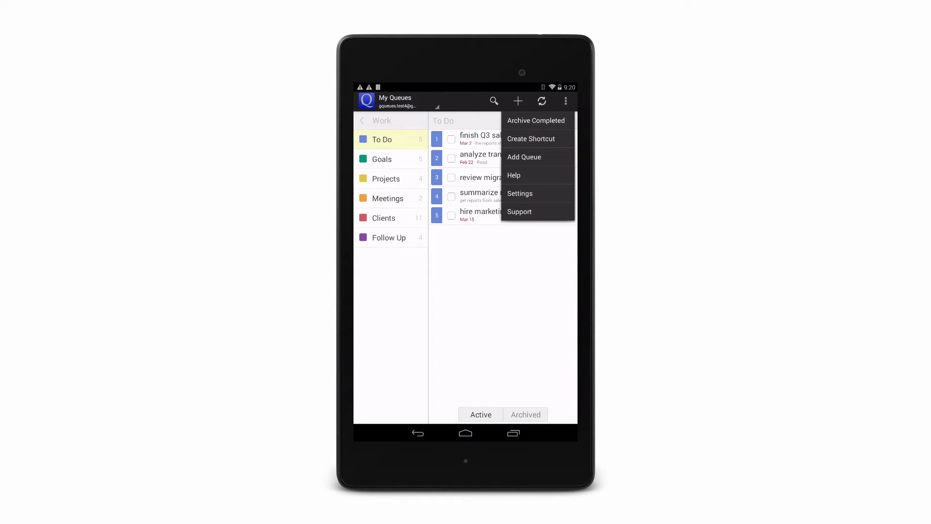
{"action": "left_click", "coordinate": [520, 193]}
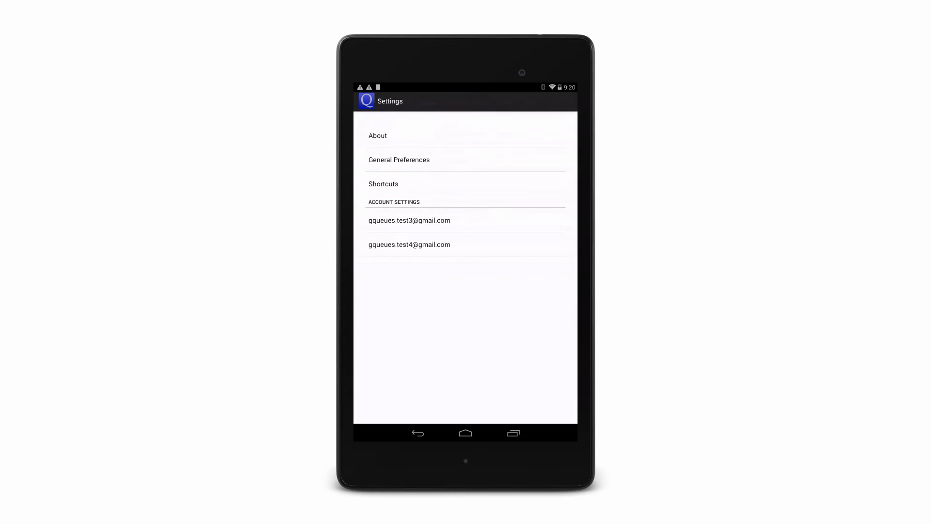
{"action": "left_click", "coordinate": [399, 159]}
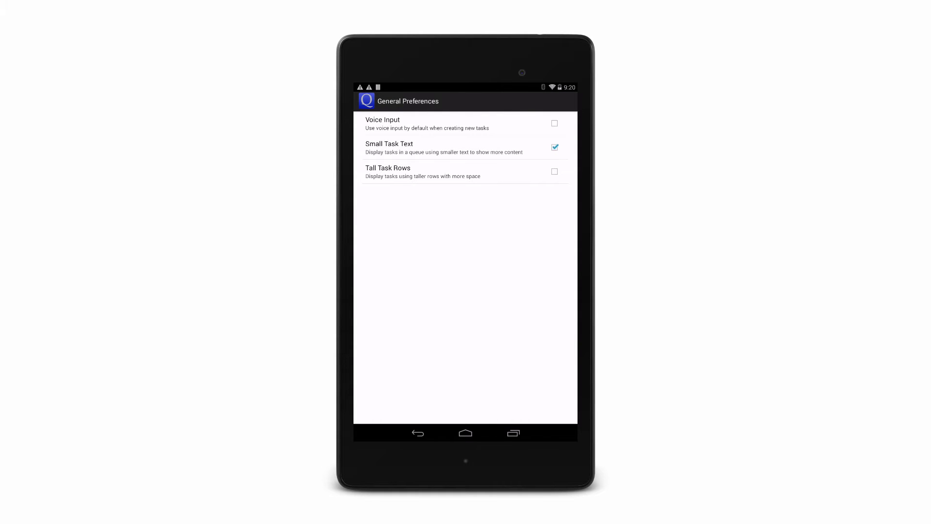
{"action": "left_click", "coordinate": [417, 432]}
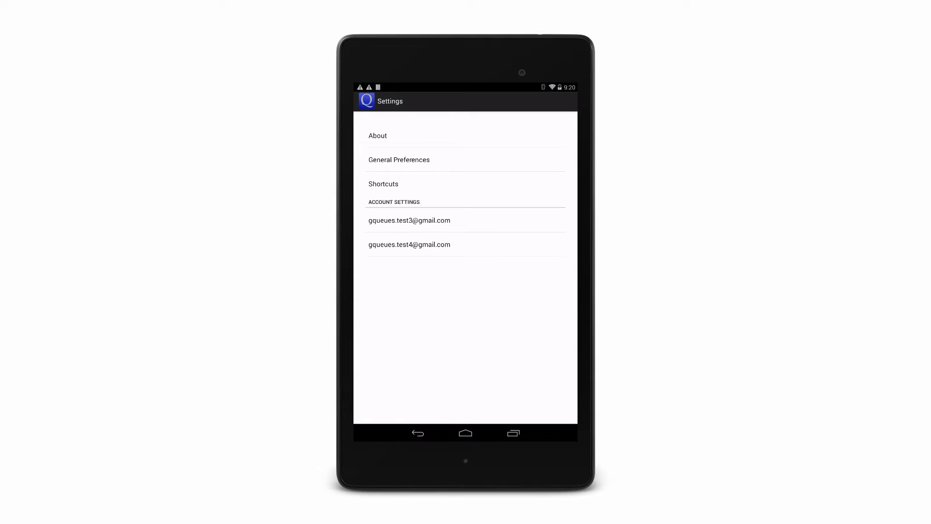
{"action": "left_click", "coordinate": [417, 433]}
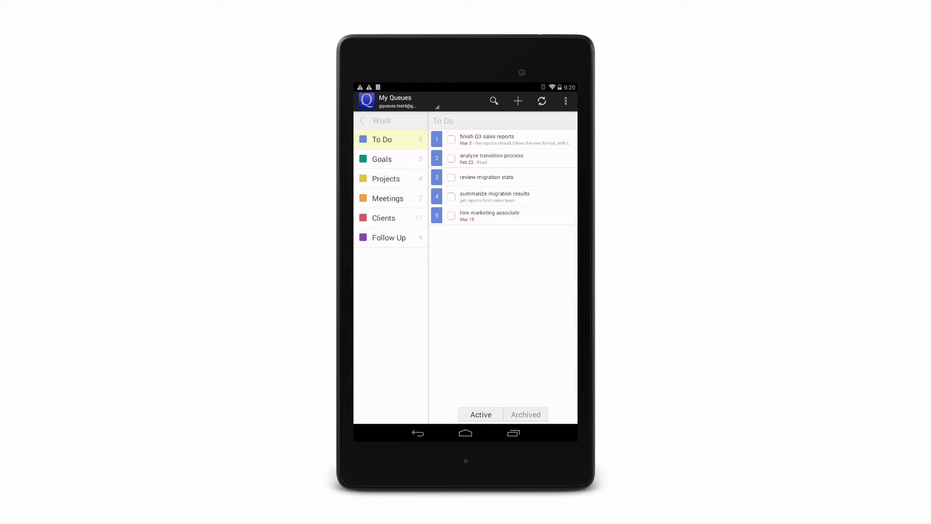
- Revisit General Preferences, back out of settings, and show the Goals queue
{"action": "left_click", "coordinate": [565, 101]}
{"action": "left_click", "coordinate": [520, 193]}
{"action": "left_click", "coordinate": [399, 160]}
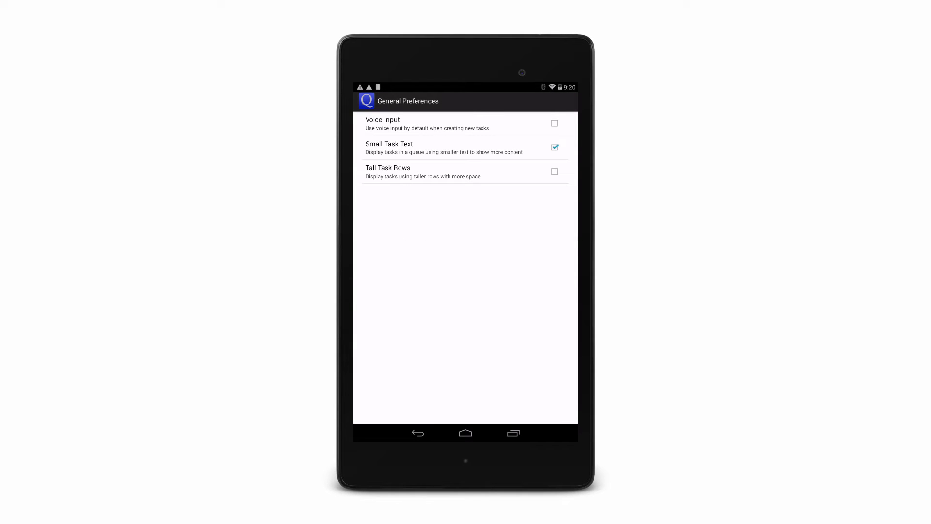
{"action": "left_click", "coordinate": [418, 433]}
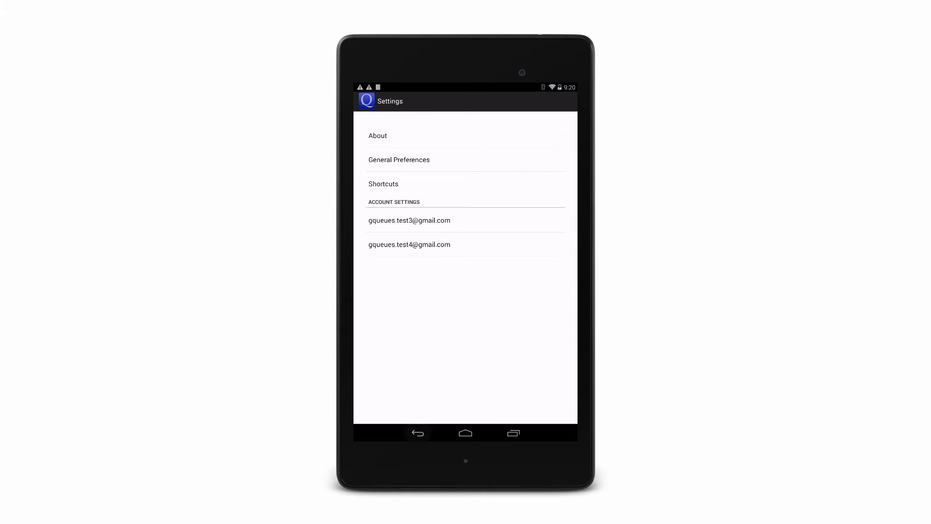
{"action": "left_click", "coordinate": [417, 432]}
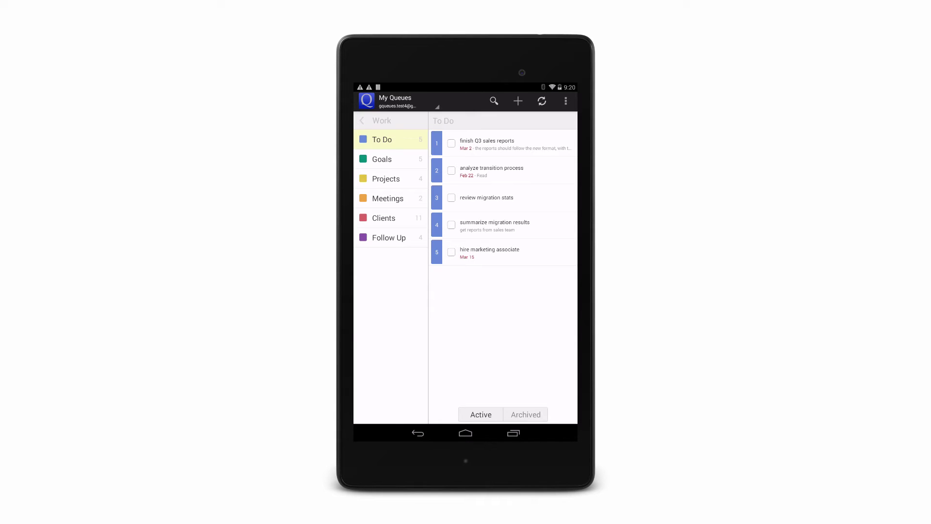
{"action": "left_click", "coordinate": [382, 159]}
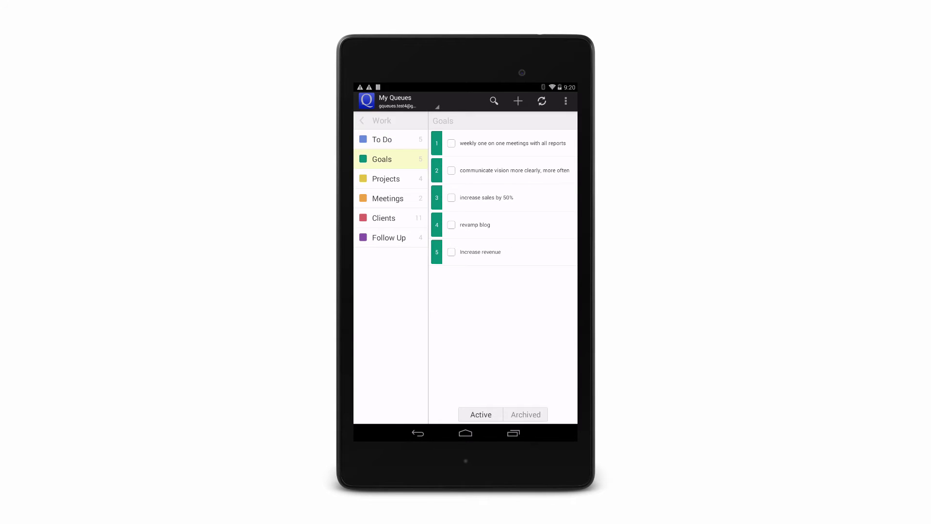
- Edit 'communicate vision more clearly, more often' to be due tomorrow, Mar 21, and save
{"action": "left_click", "coordinate": [513, 170]}
{"action": "left_click", "coordinate": [388, 232]}
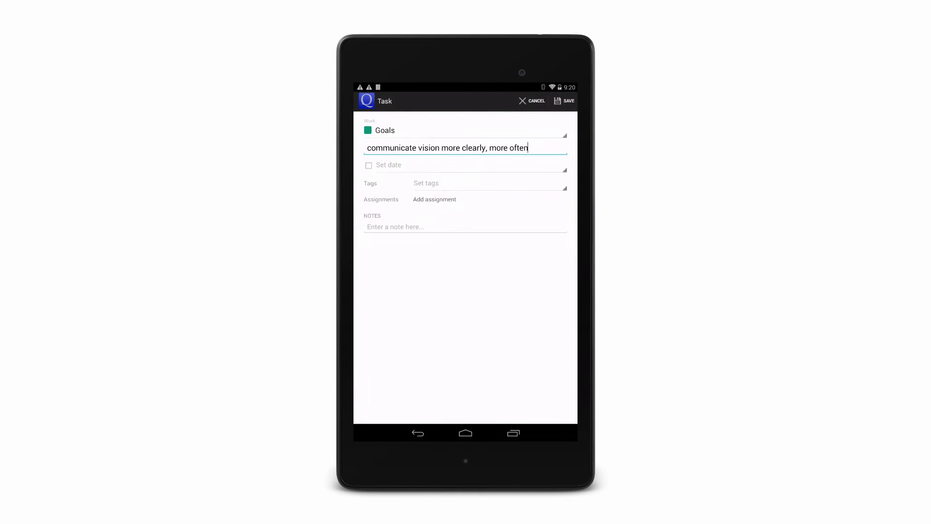
{"action": "left_click", "coordinate": [388, 165]}
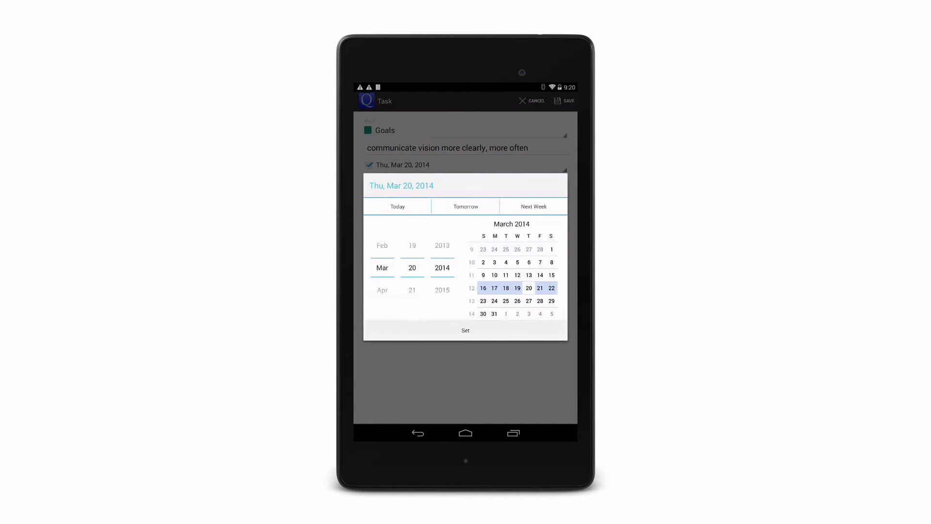
{"action": "left_click", "coordinate": [466, 206]}
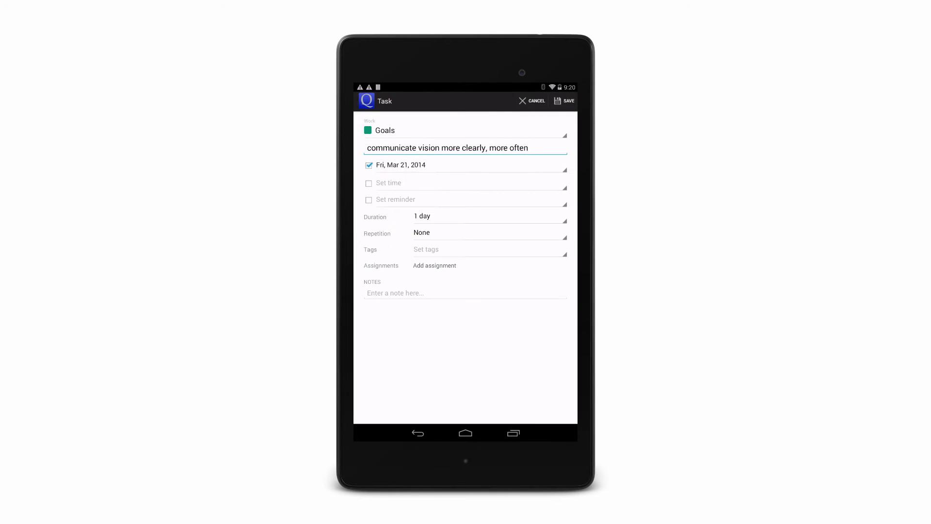
{"action": "left_click", "coordinate": [564, 100]}
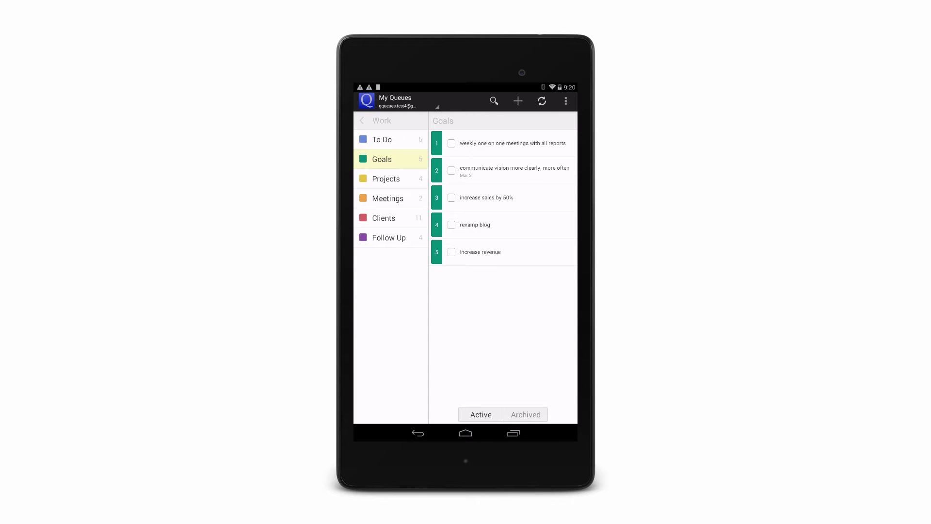
- Create home-screen shortcuts for the Goals and Projects queues
{"action": "left_click", "coordinate": [565, 101]}
{"action": "left_click", "coordinate": [530, 139]}
{"action": "left_click", "coordinate": [386, 178]}
{"action": "left_click", "coordinate": [565, 101]}
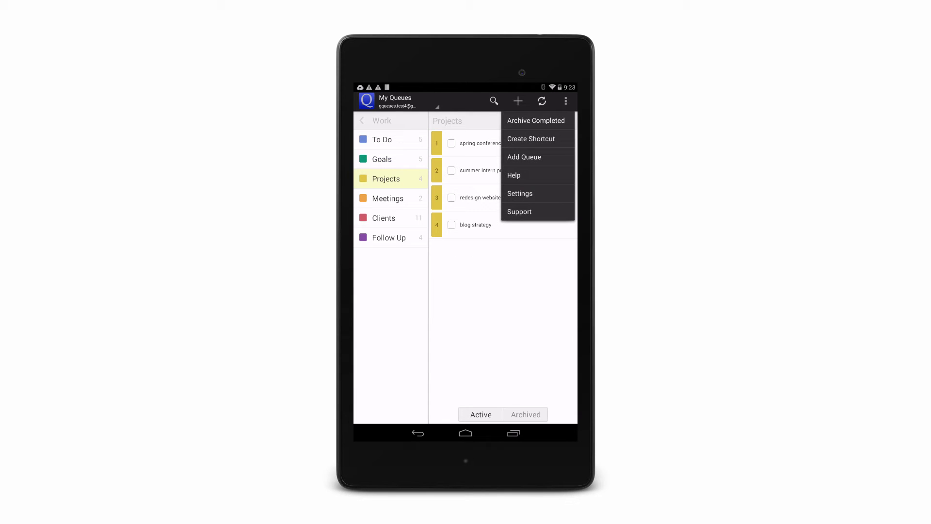
{"action": "left_click", "coordinate": [531, 139]}
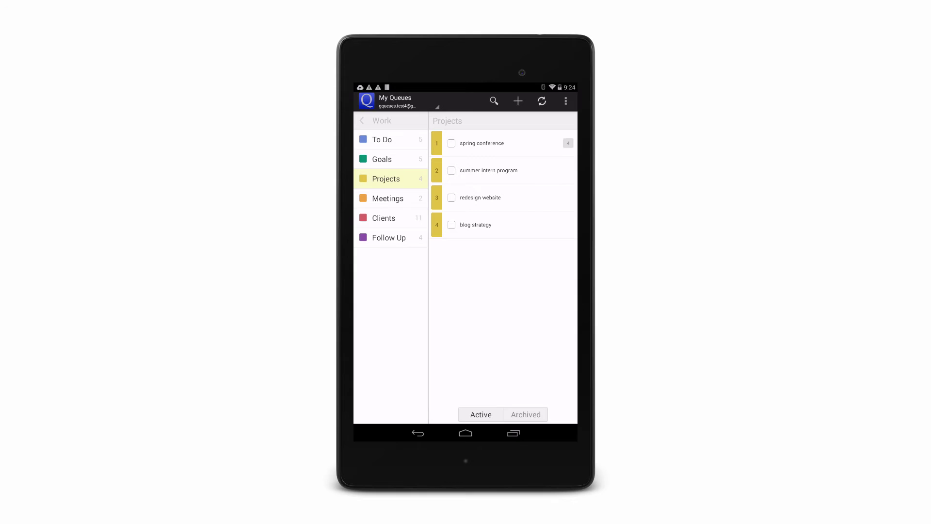
- Add a Create Task shortcut to the home screen via Settings > Shortcuts
{"action": "left_click", "coordinate": [565, 101]}
{"action": "left_click", "coordinate": [520, 193]}
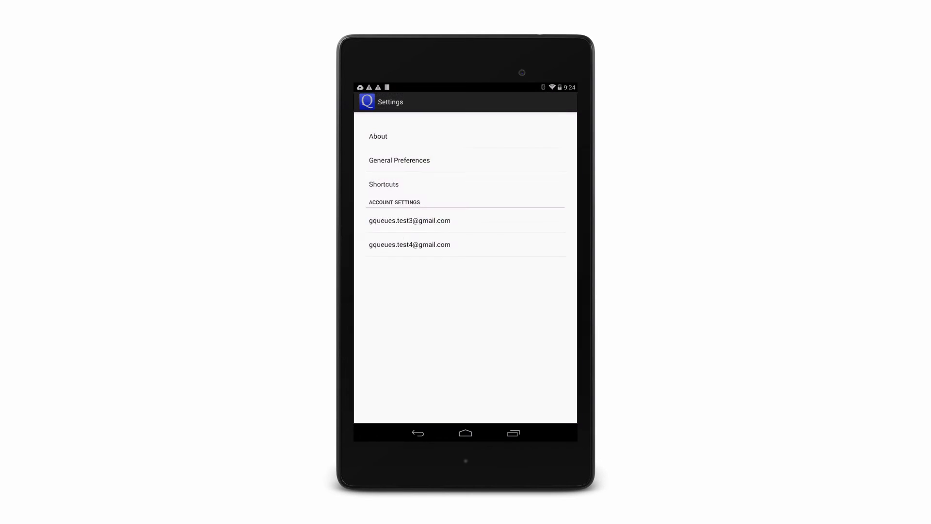
{"action": "left_click", "coordinate": [383, 184]}
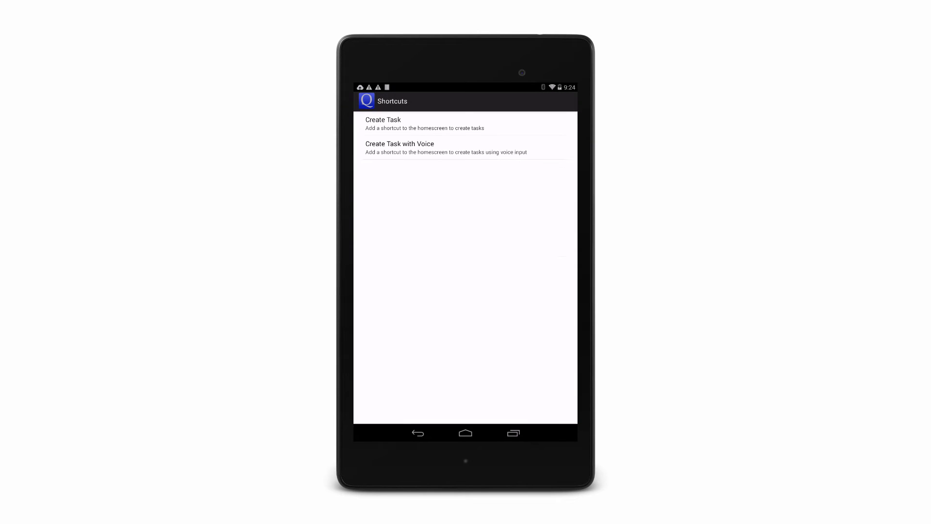
{"action": "left_click", "coordinate": [383, 123]}
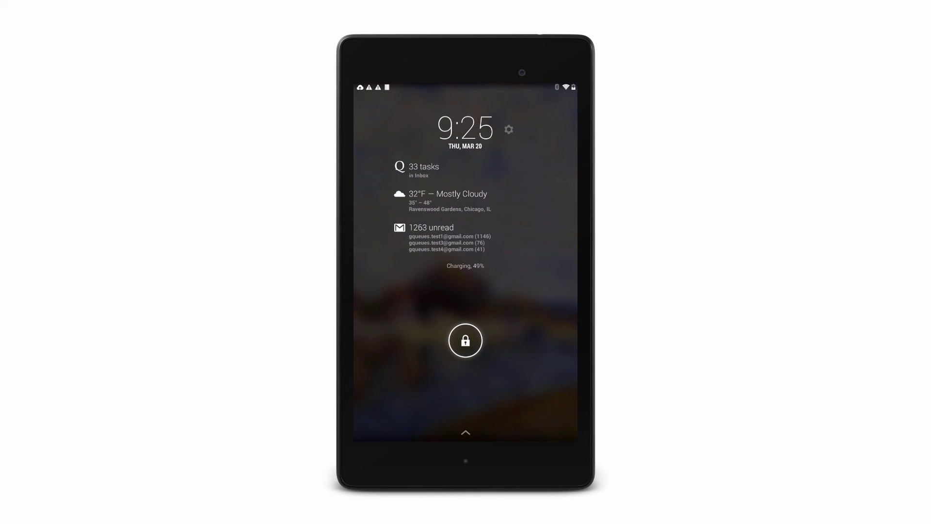
- Slide the DashClock lock icon to unlock the tablet to the home screen
{"action": "left_click_drag", "start_coordinate": [465, 340], "coordinate": [516, 341]}
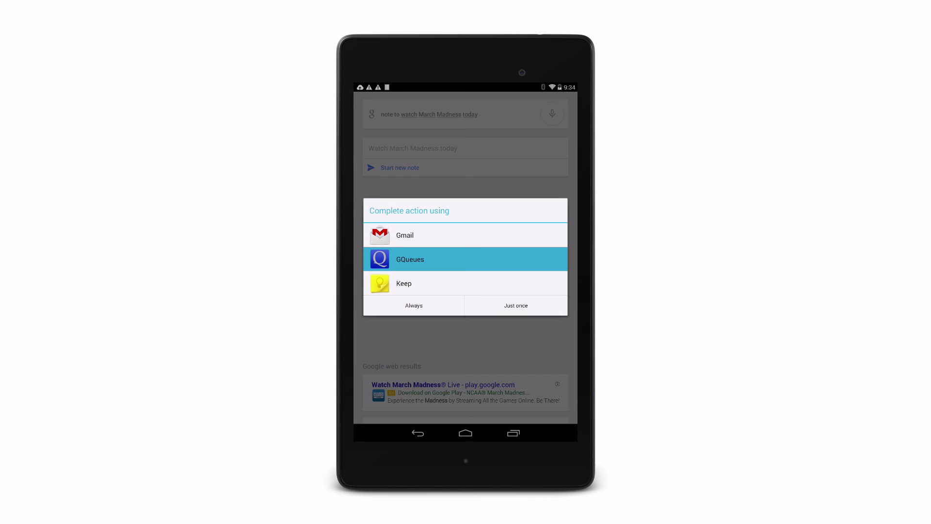
- Send the dictated note to GQueues 'Just once' as 'Watch March Madness', then go home
{"action": "left_click", "coordinate": [515, 305]}
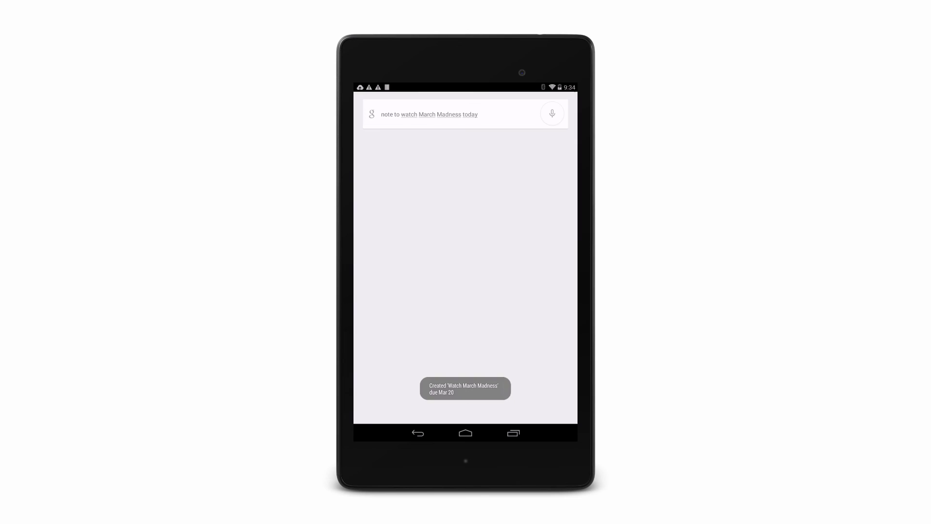
{"action": "left_click", "coordinate": [465, 432]}
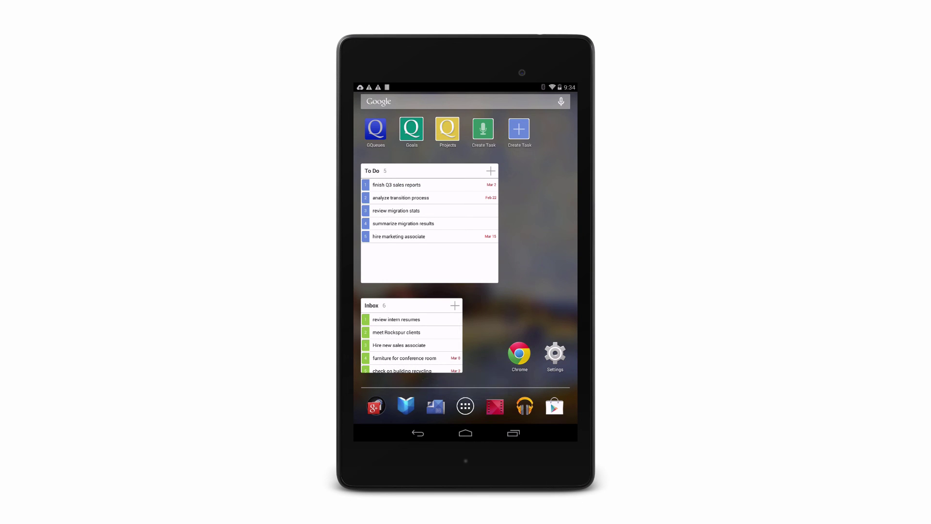
- Scroll the Inbox widget to 'Watch March Madness', view its details, then close them
{"action": "scroll", "coordinate": [412, 342], "scroll_direction": "down", "scroll_amount": 1}
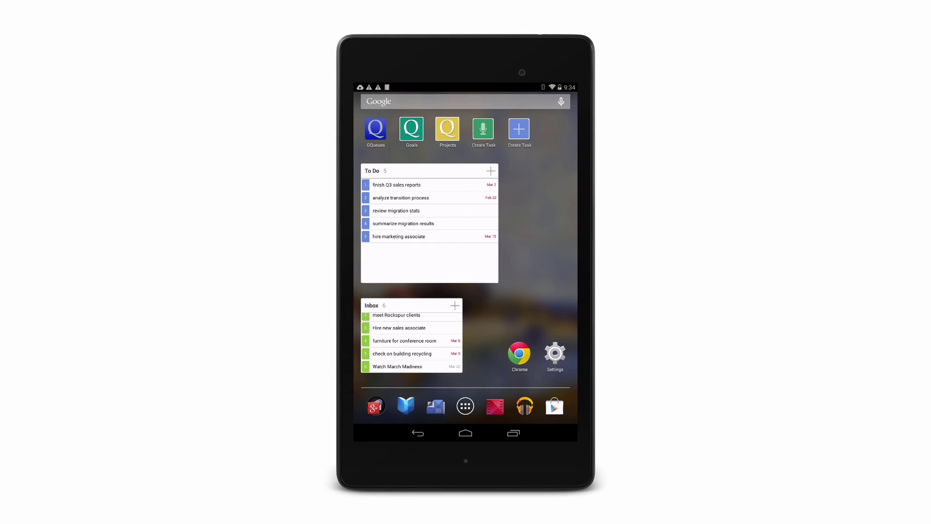
{"action": "left_click", "coordinate": [403, 366]}
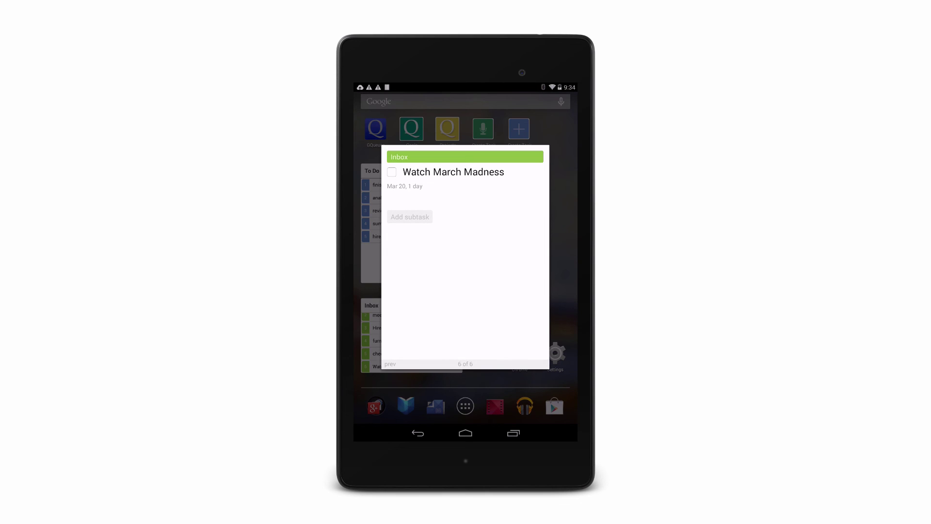
{"action": "left_click", "coordinate": [418, 432]}
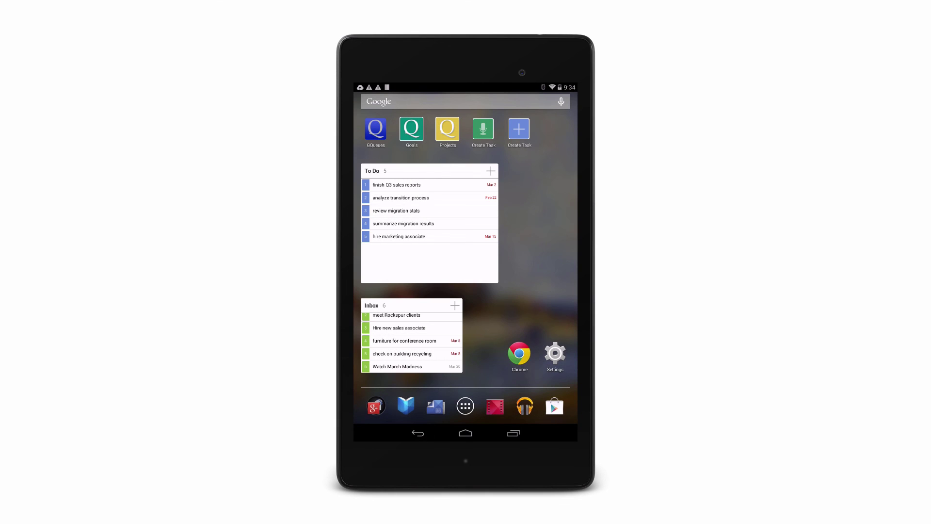